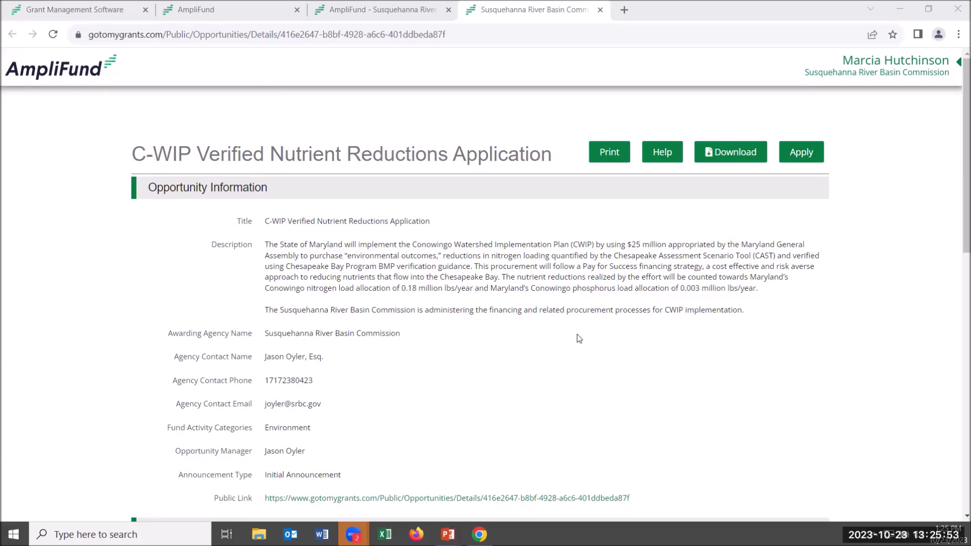
- Apply for the C-WIP Verified Nutrient Reductions opportunity by opening the organization's existing unsubmitted Test Application
left_click(806, 152)
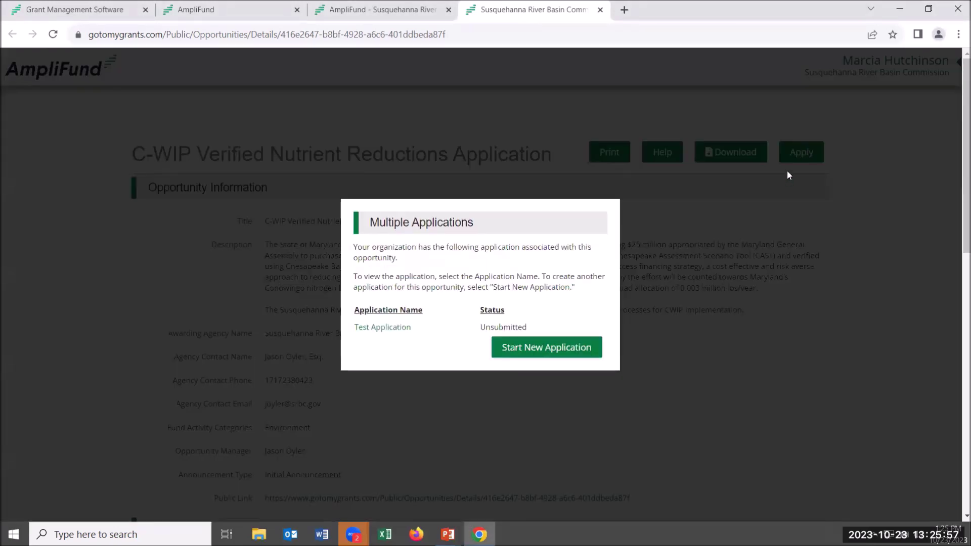
left_click(386, 328)
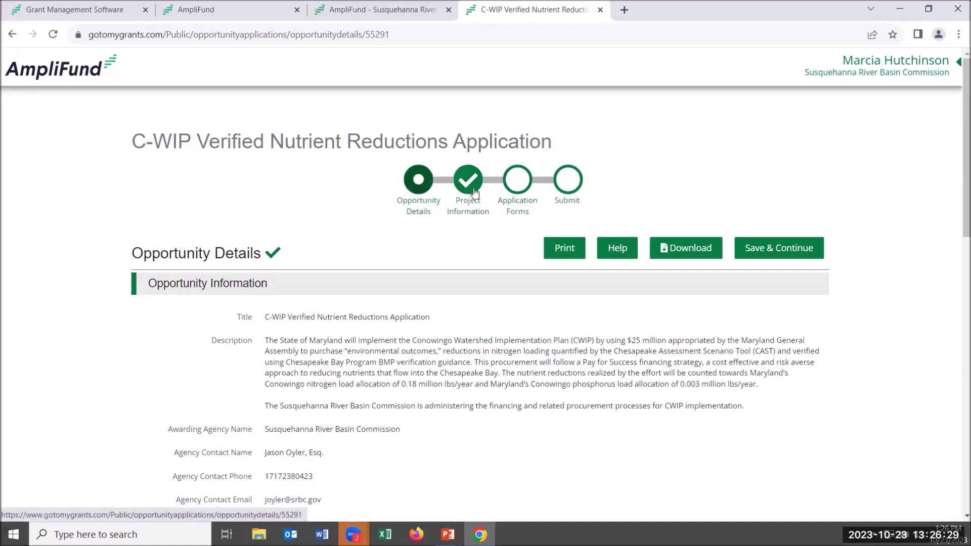
- Look through the application's stages, visiting Application Forms, Project Information and Opportunity Details
left_click(520, 190)
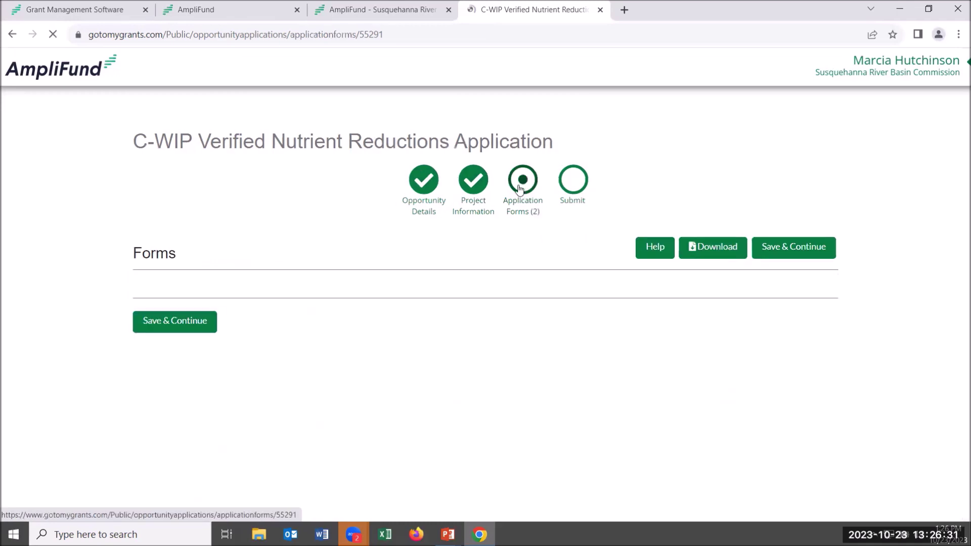
left_click(576, 183)
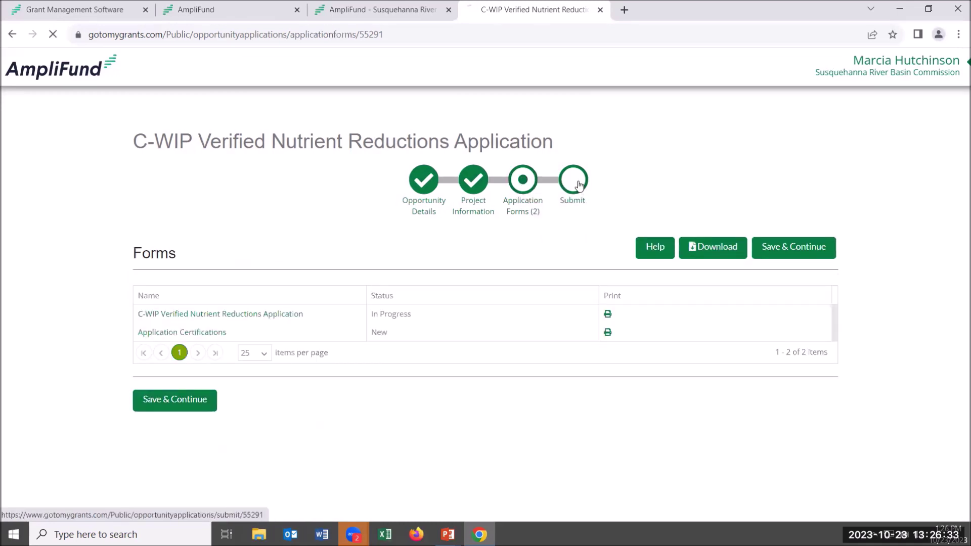
left_click(512, 187)
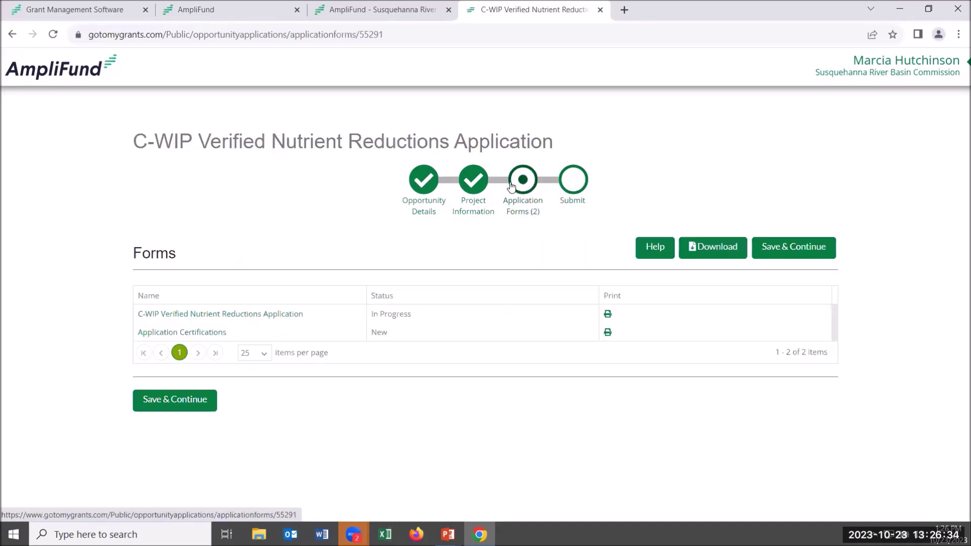
left_click(470, 181)
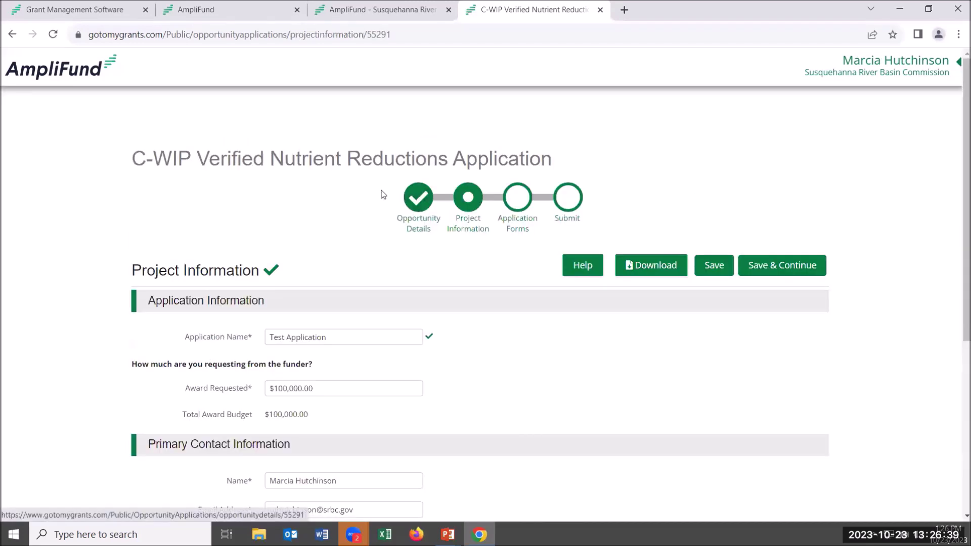
left_click(418, 203)
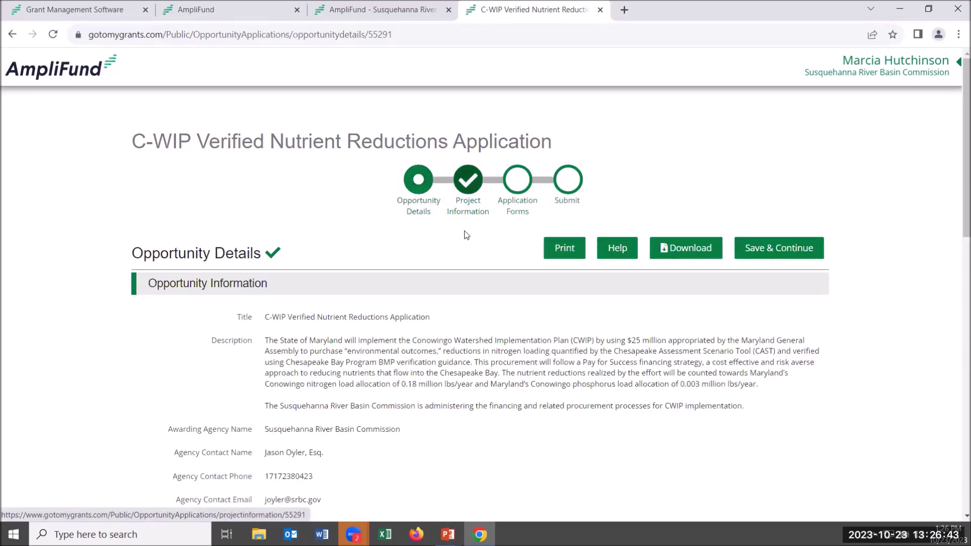
- Review the Project Information stage, examining the application name, award requested and primary contact fields
left_click(469, 181)
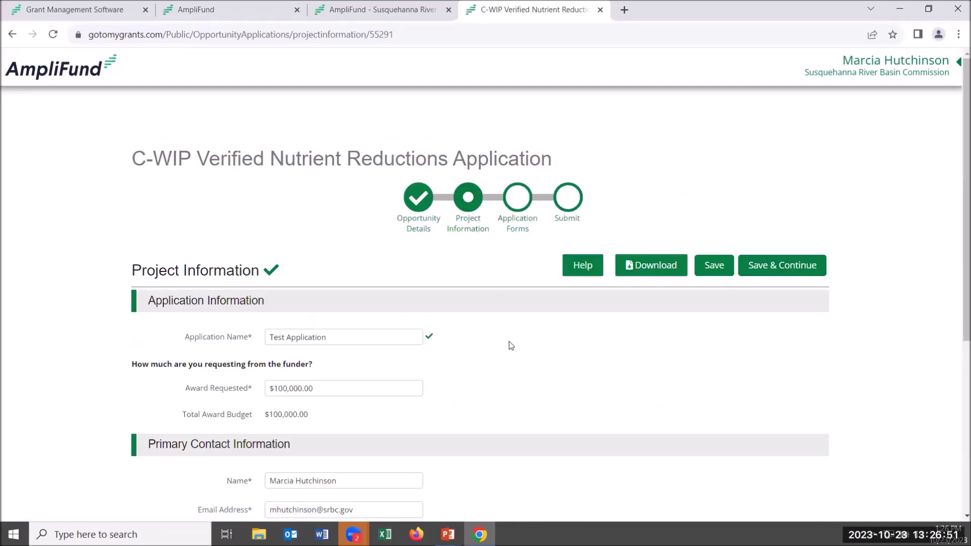
scroll(511, 346, "down", 1)
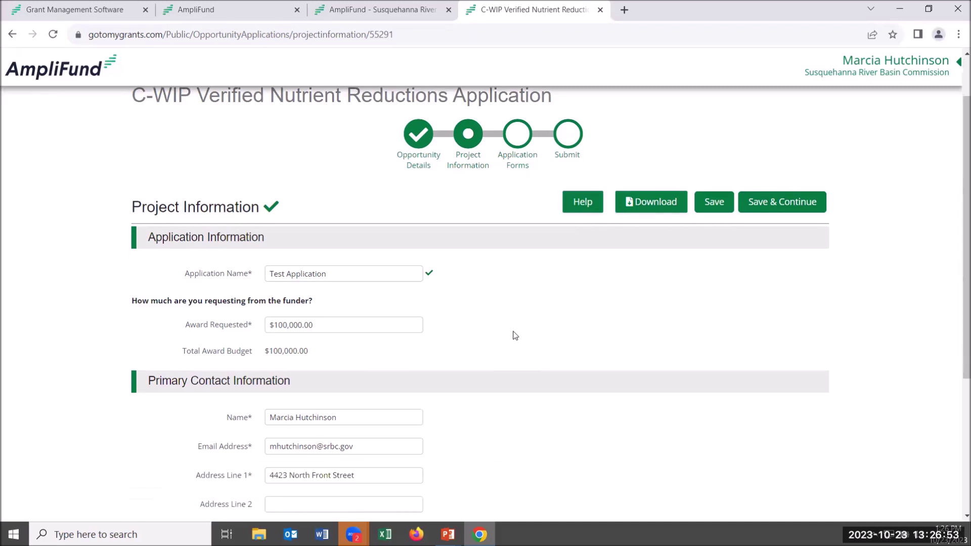
scroll(515, 336, "down", 2)
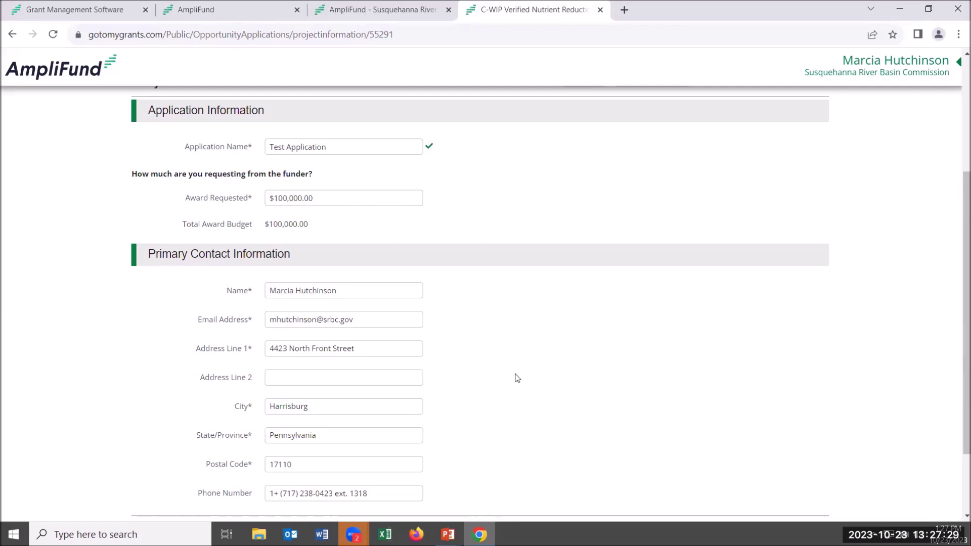
scroll(516, 377, "down", 1)
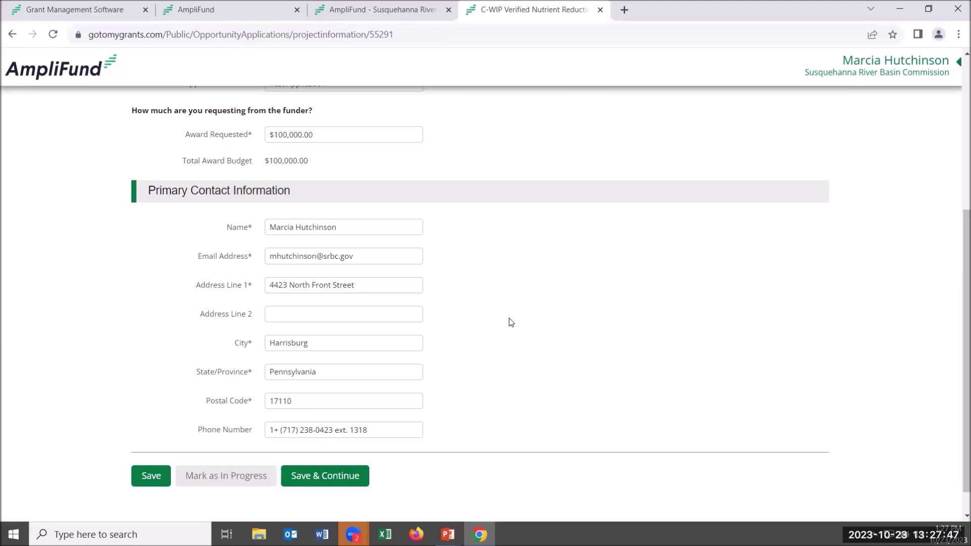
scroll(511, 322, "down", 1)
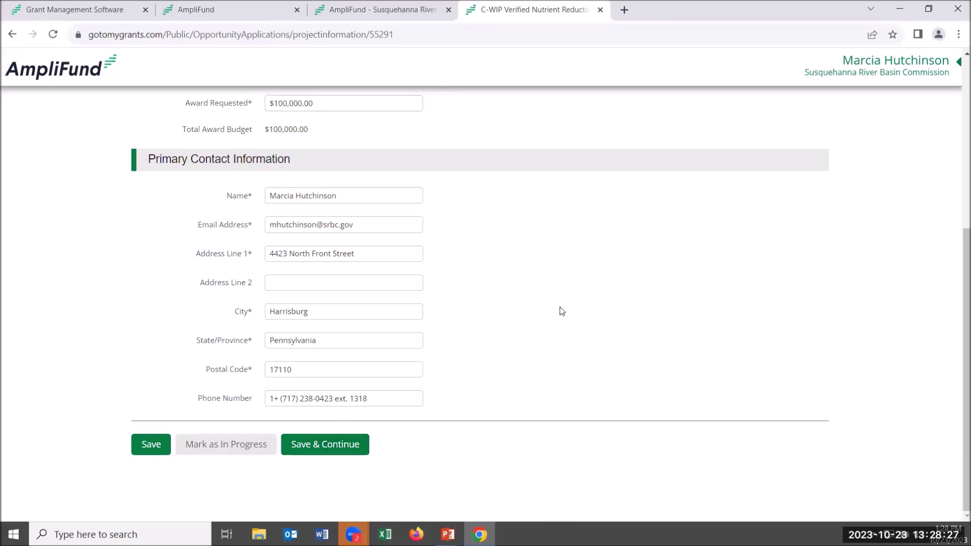
scroll(559, 310, "up", 1)
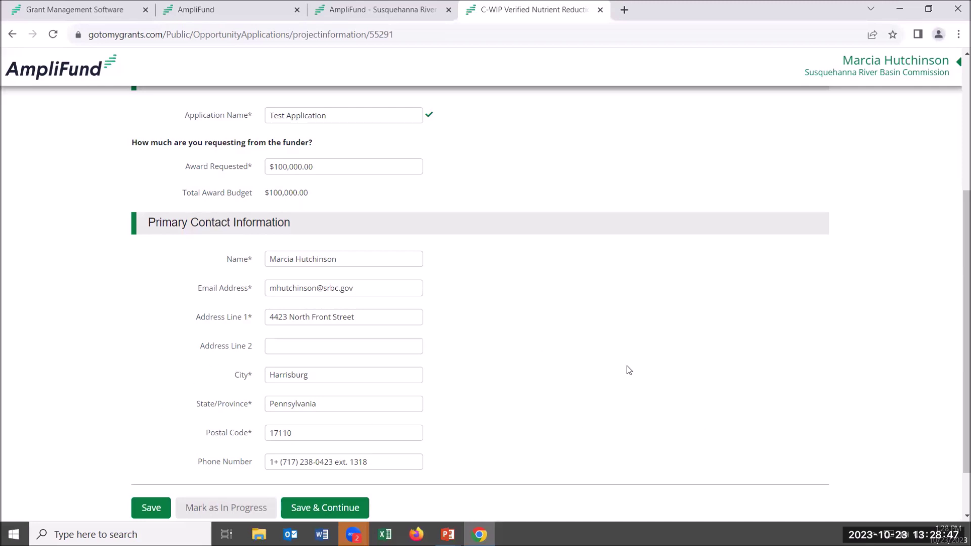
scroll(614, 356, "down", 1)
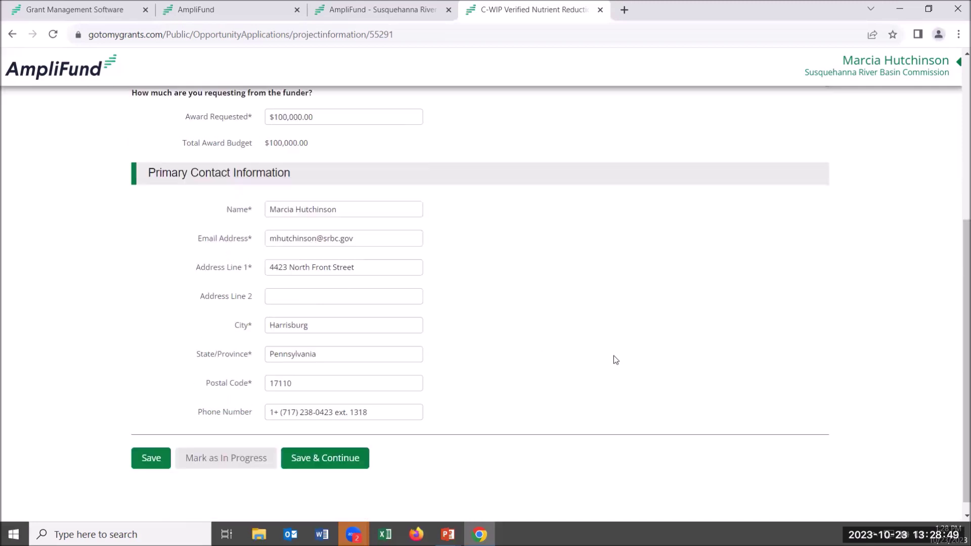
- Save the project information, continue to the application forms, and open the C-WIP Verified Nutrient Reductions Application form
left_click(328, 445)
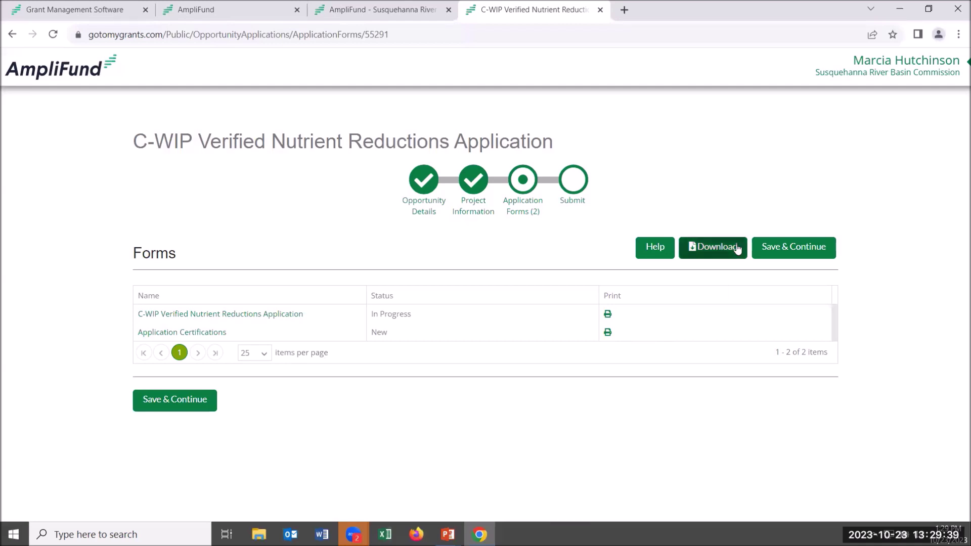
left_click(717, 245)
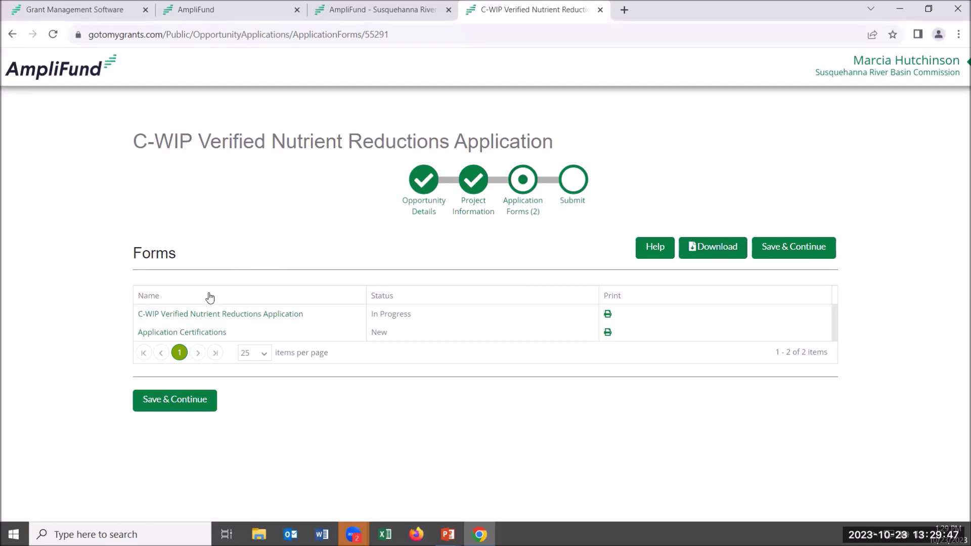
left_click(175, 314)
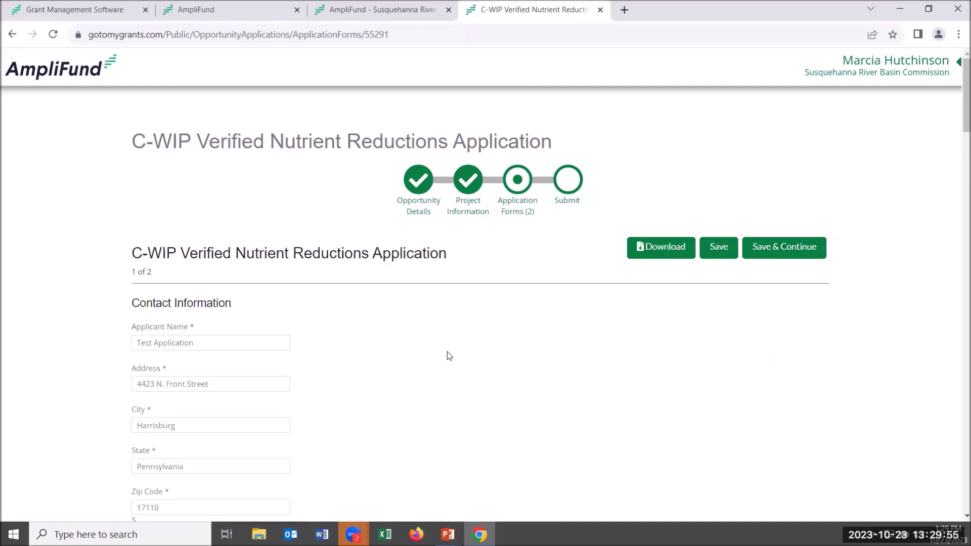
- Extend the Zip Code in the form's Contact Information section with its four-digit suffix
scroll(507, 374, "down", 1)
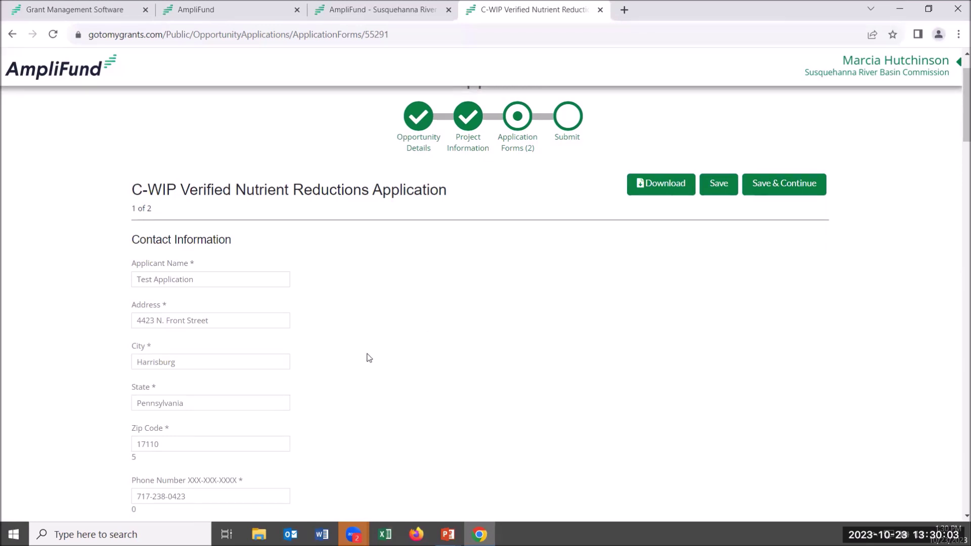
scroll(369, 357, "down", 1)
scroll(369, 357, "down", 1)
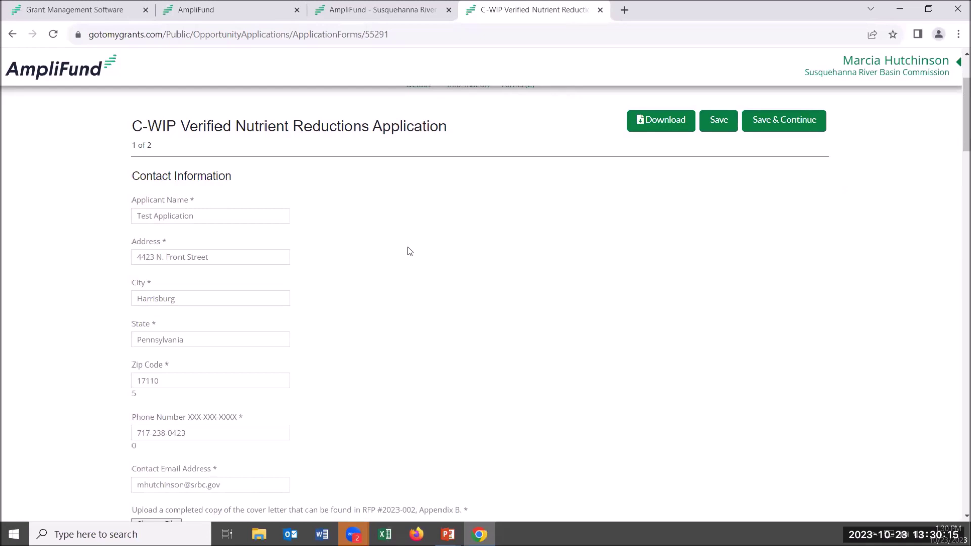
scroll(409, 252, "down", 1)
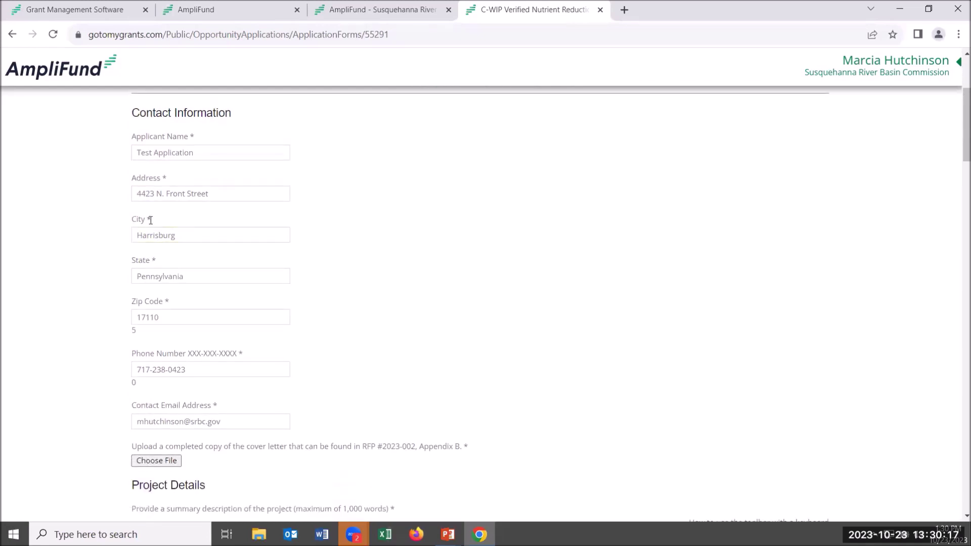
scroll(477, 271, "down", 1)
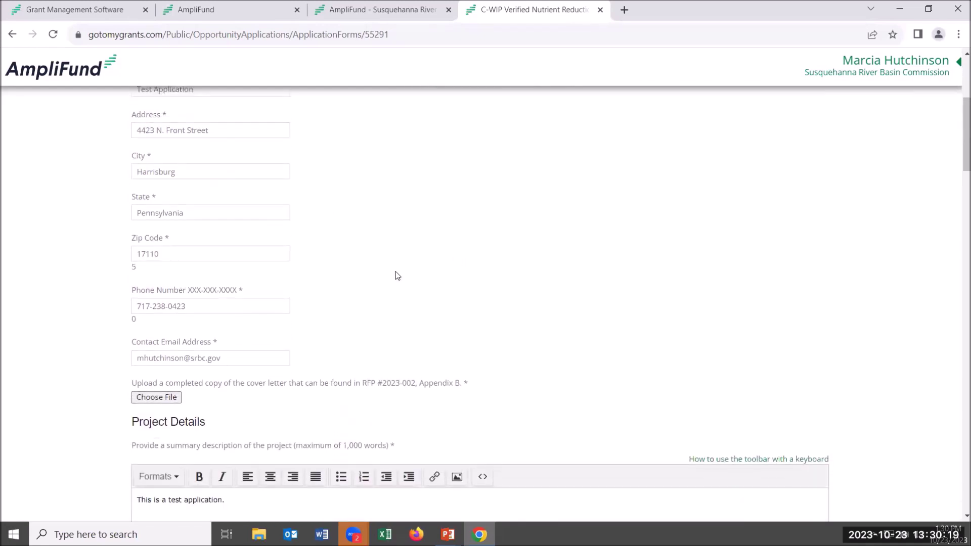
scroll(399, 276, "down", 1)
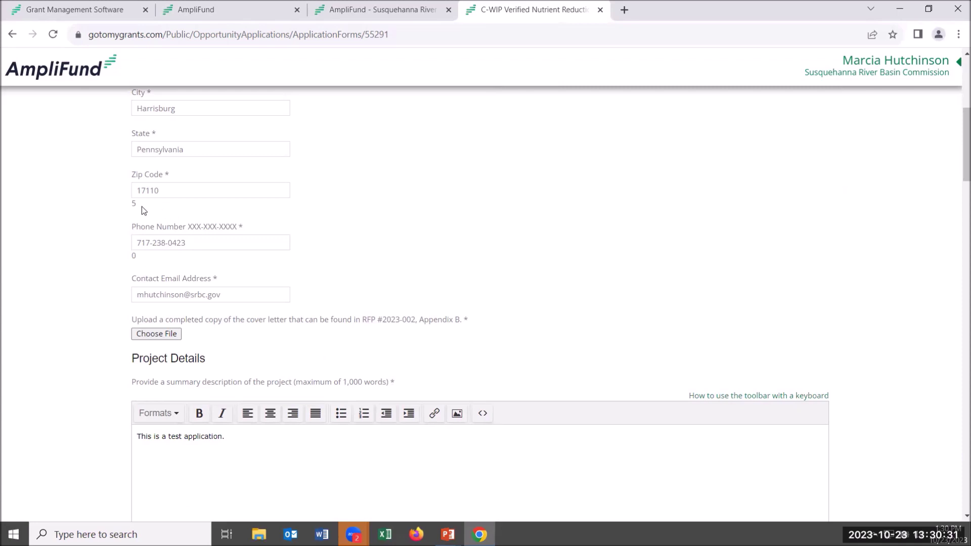
left_click(180, 190)
type("788")
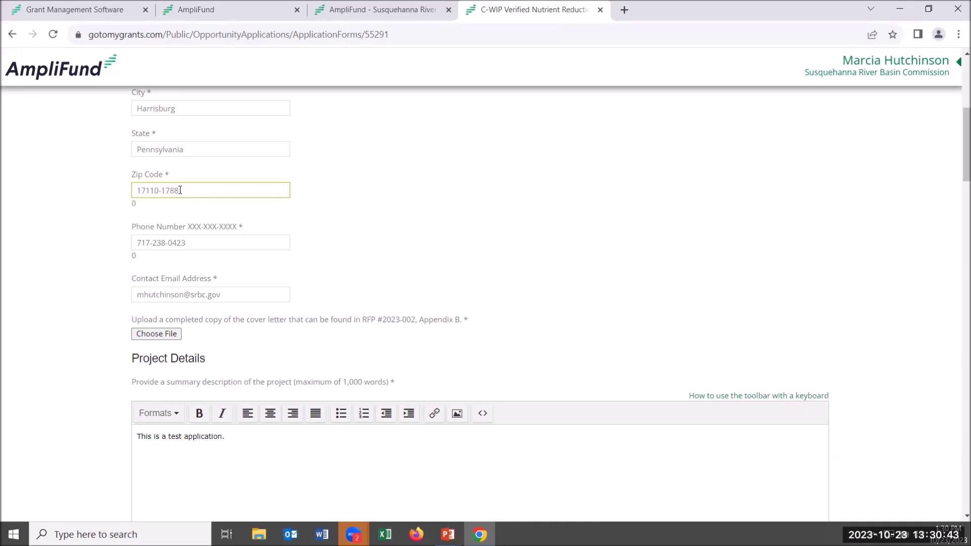
left_click(146, 203)
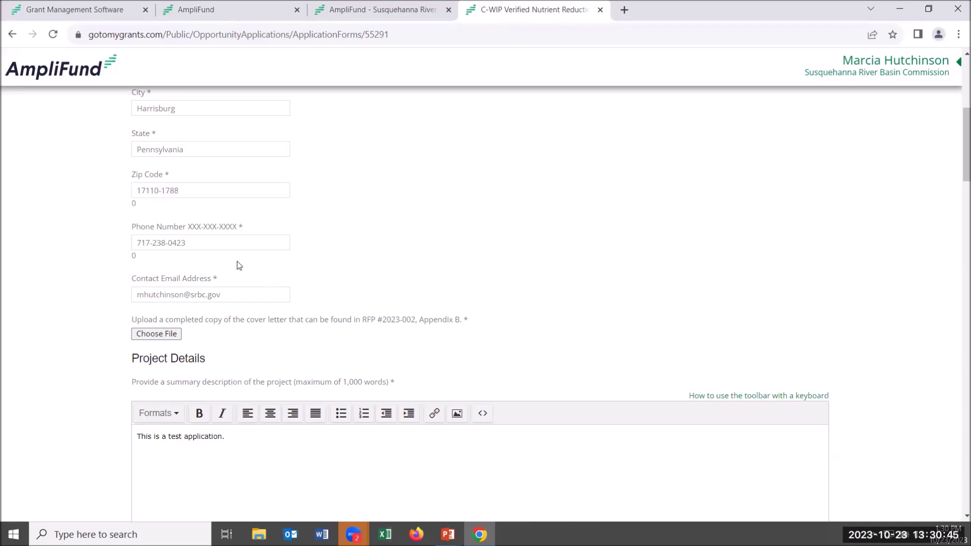
- Examine the phone number format, cover letter upload, project details questions, spreadsheet and CAST uploads, and Nitrogen Reduction Summary Table fields
scroll(396, 248, "down", 1)
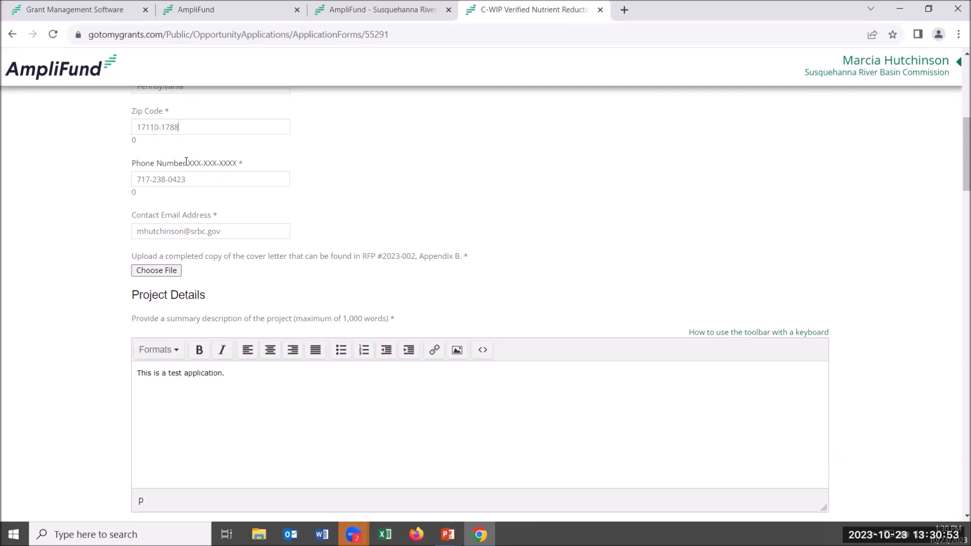
left_click_drag(186, 162, 247, 168)
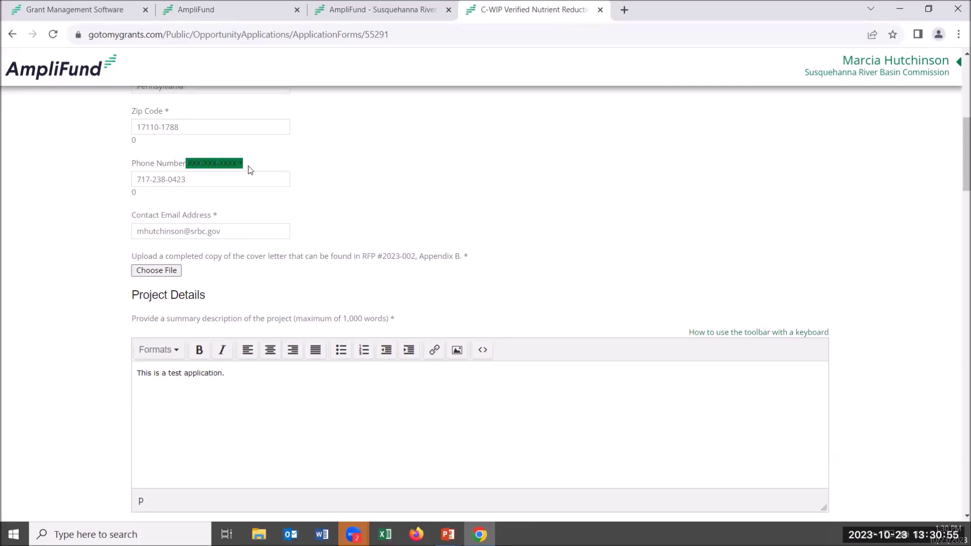
left_click(219, 161)
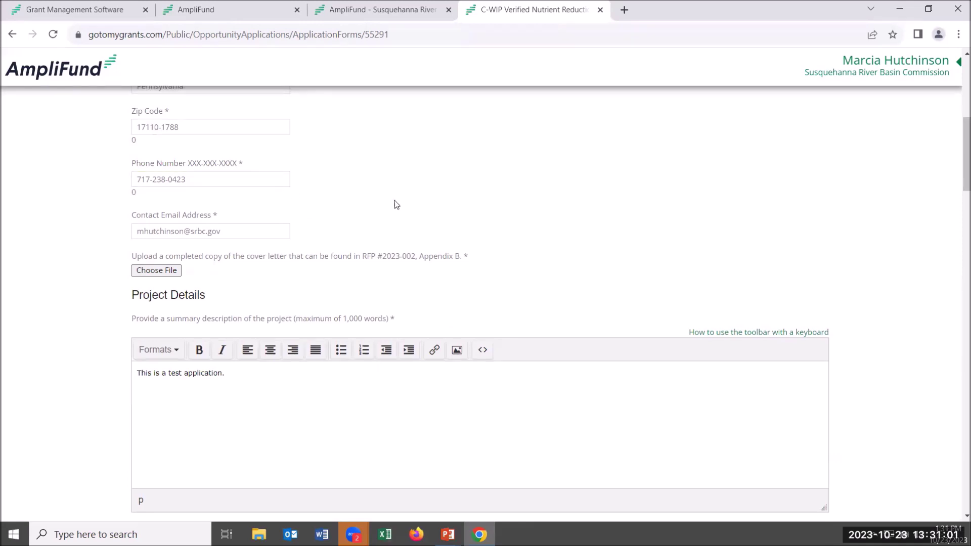
scroll(397, 204, "down", 1)
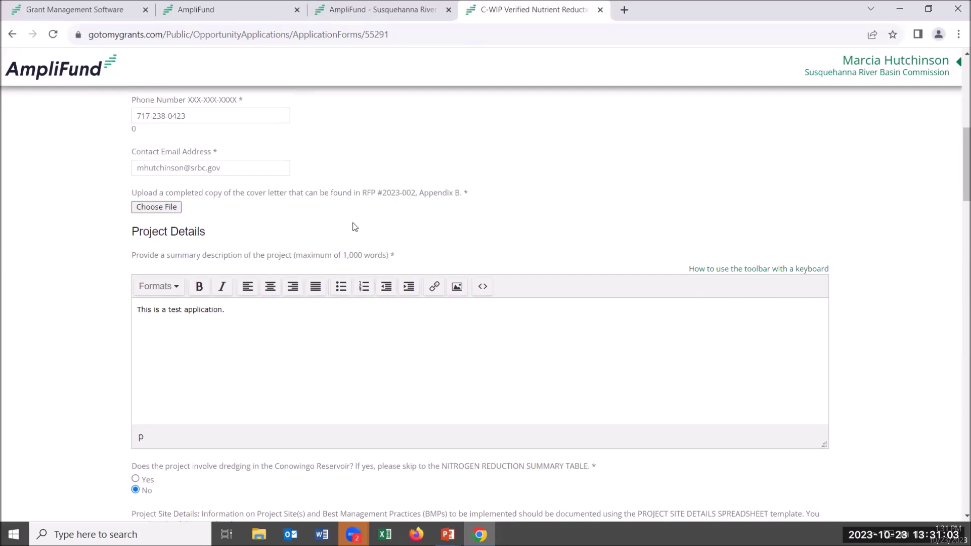
scroll(354, 227, "down", 1)
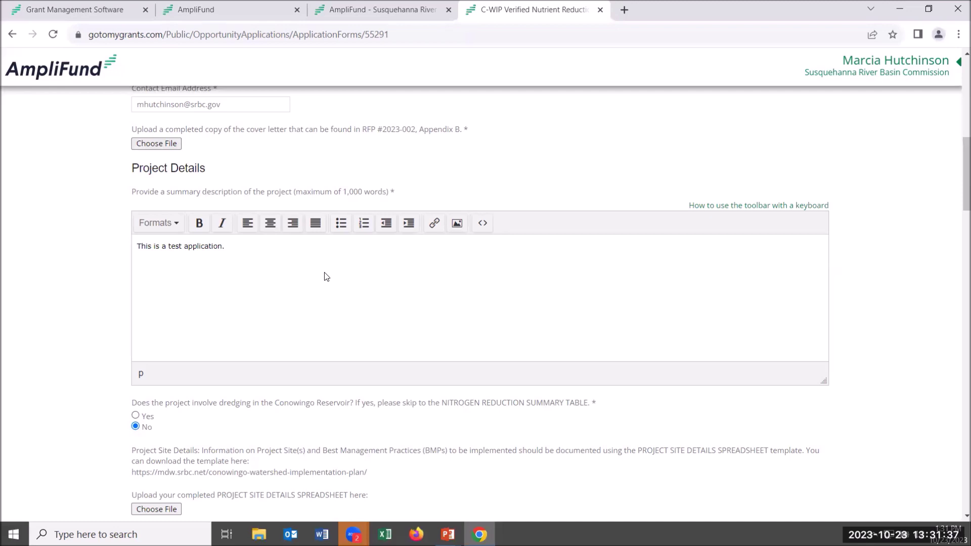
scroll(326, 277, "down", 1)
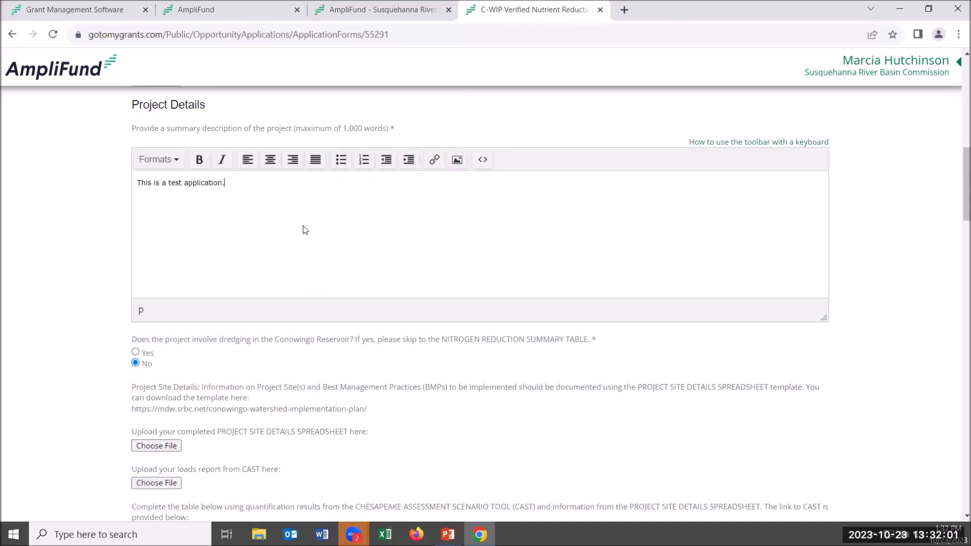
scroll(304, 230, "down", 2)
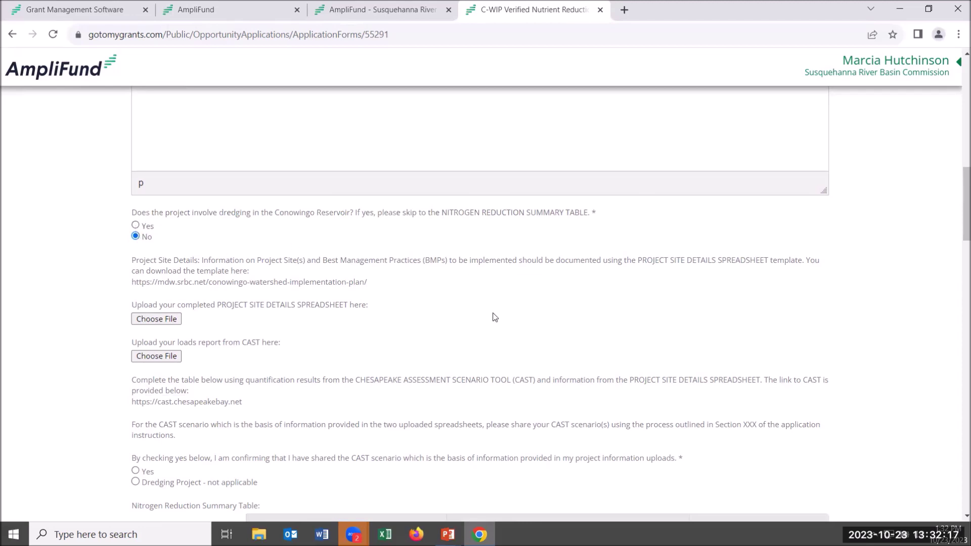
scroll(494, 317, "down", 1)
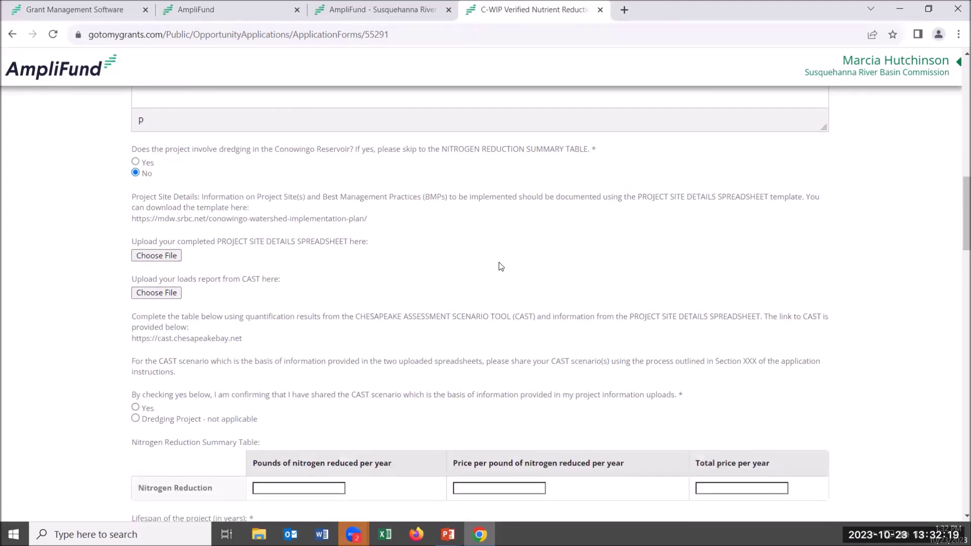
scroll(498, 269, "down", 1)
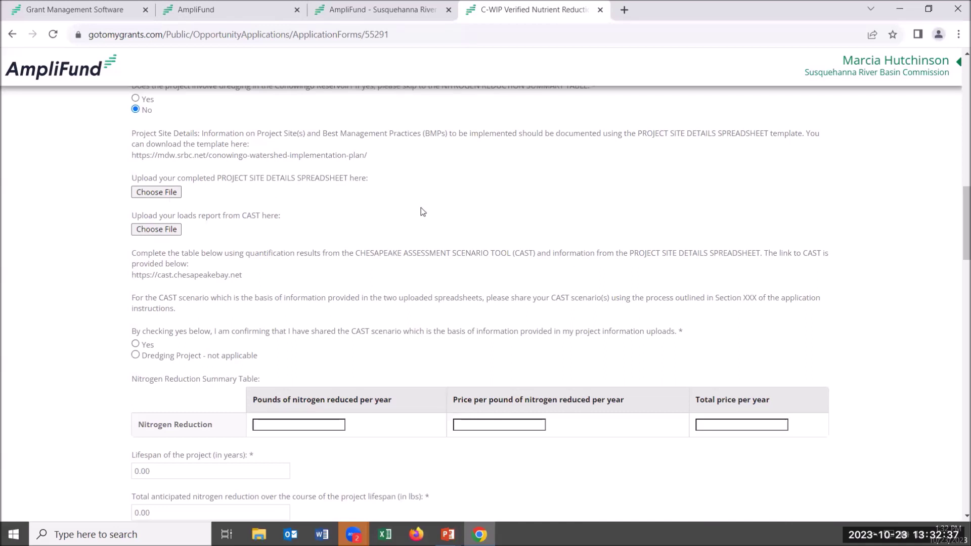
scroll(421, 207, "down", 1)
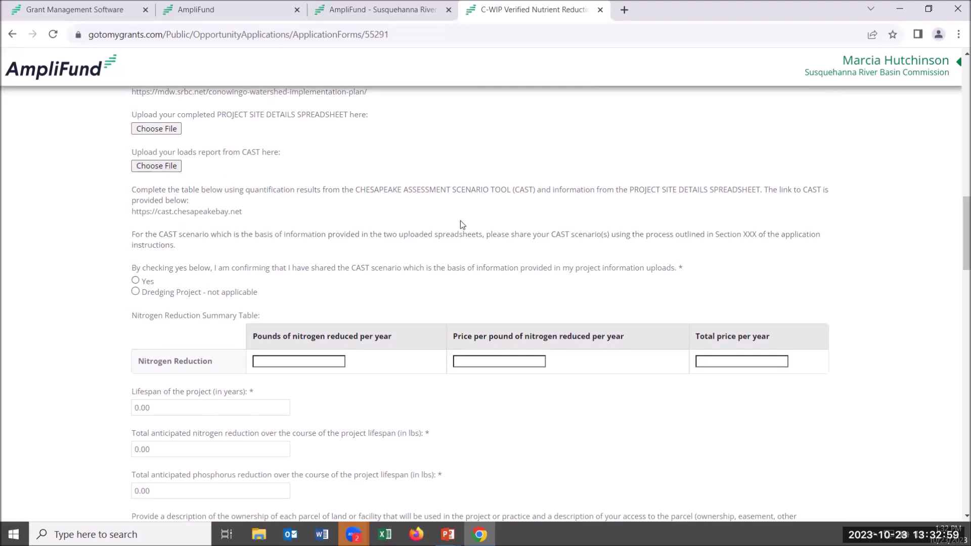
scroll(460, 220, "down", 4)
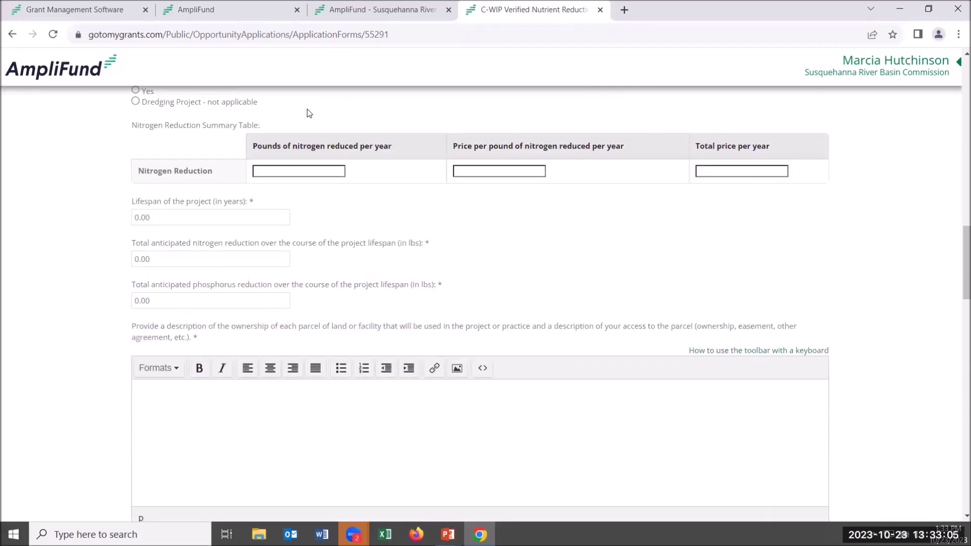
- Examine the Nitrogen Reduction Summary Table, project lifespan, anticipated nitrogen and phosphorus reduction, land ownership and verification plan fields
left_click(298, 172)
left_click(500, 174)
scroll(649, 207, "down", 1)
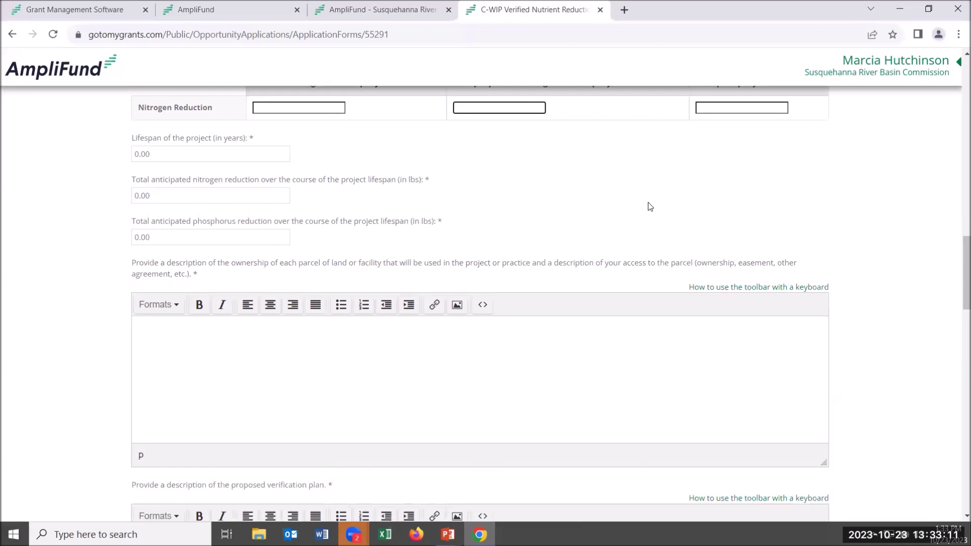
left_click(162, 152)
scroll(250, 349, "down", 1)
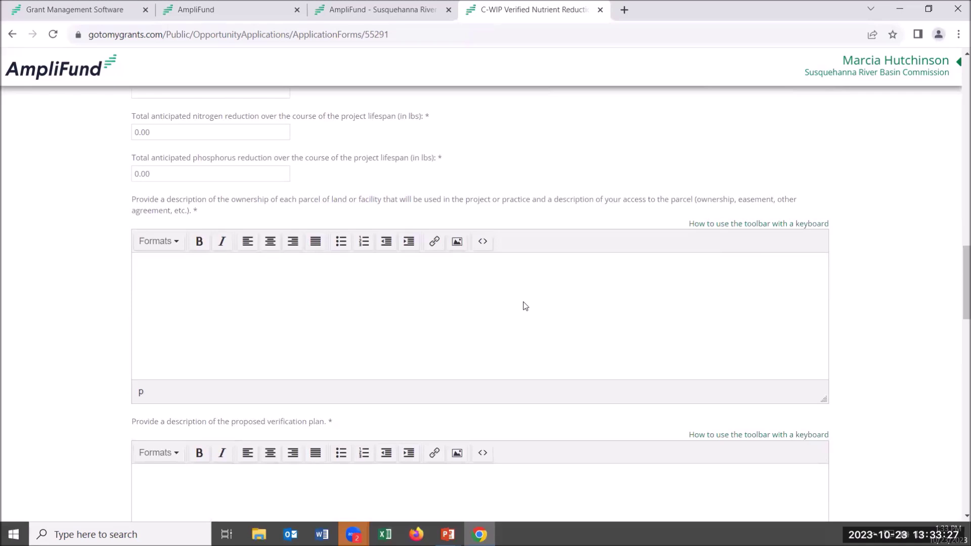
scroll(523, 306, "down", 1)
scroll(572, 438, "down", 1)
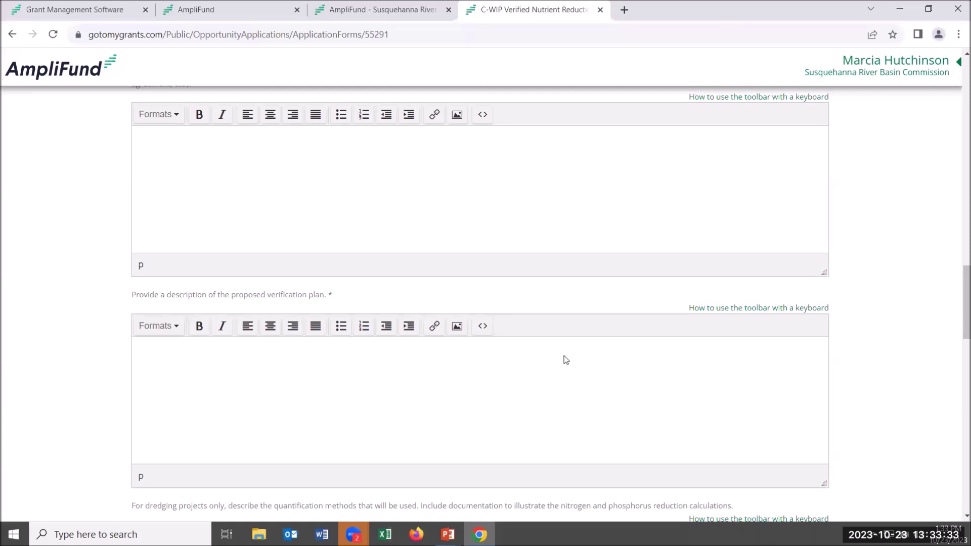
- Examine the supporting documentation upload and the Project Location, Implementation Timetable/Details and Payment Information sections through the end of the form
scroll(564, 356, "down", 4)
scroll(568, 356, "down", 5)
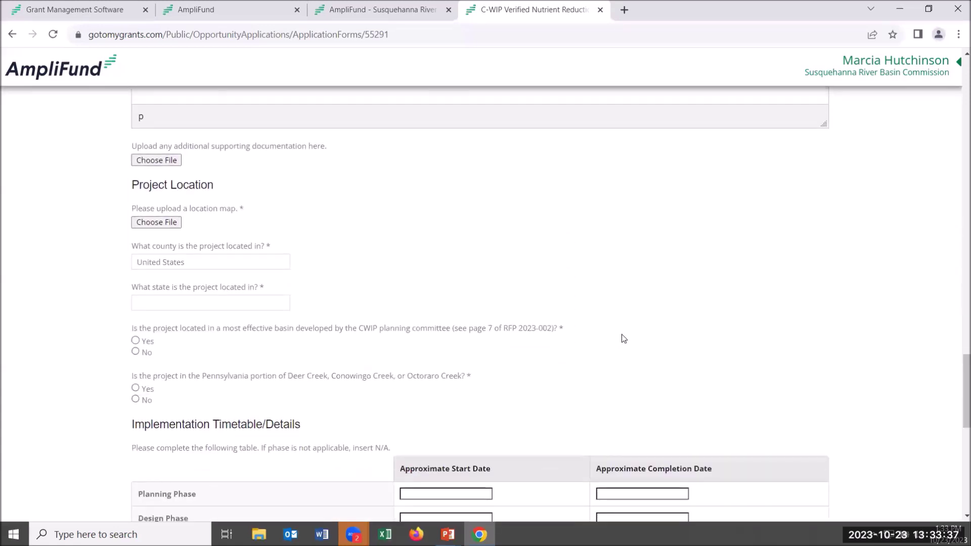
scroll(622, 337, "down", 1)
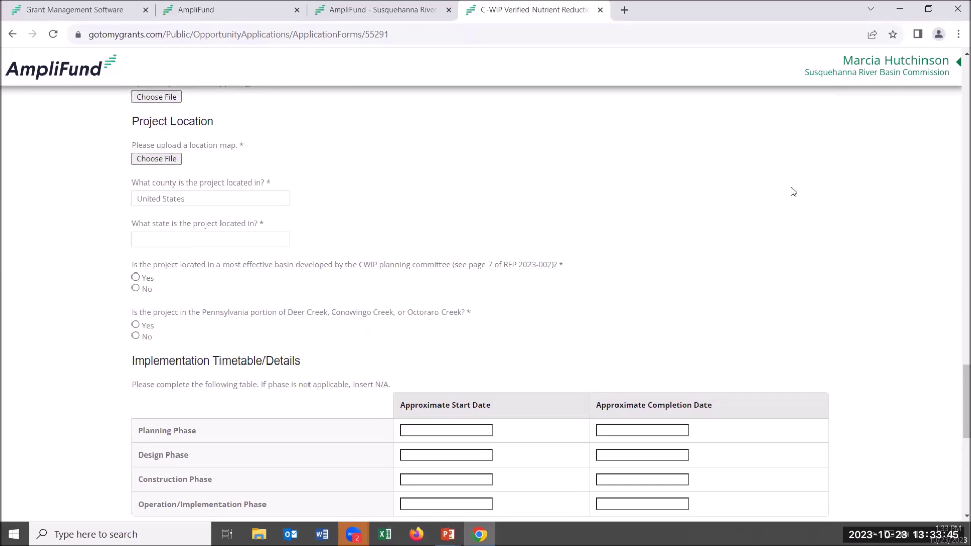
scroll(791, 192, "down", 2)
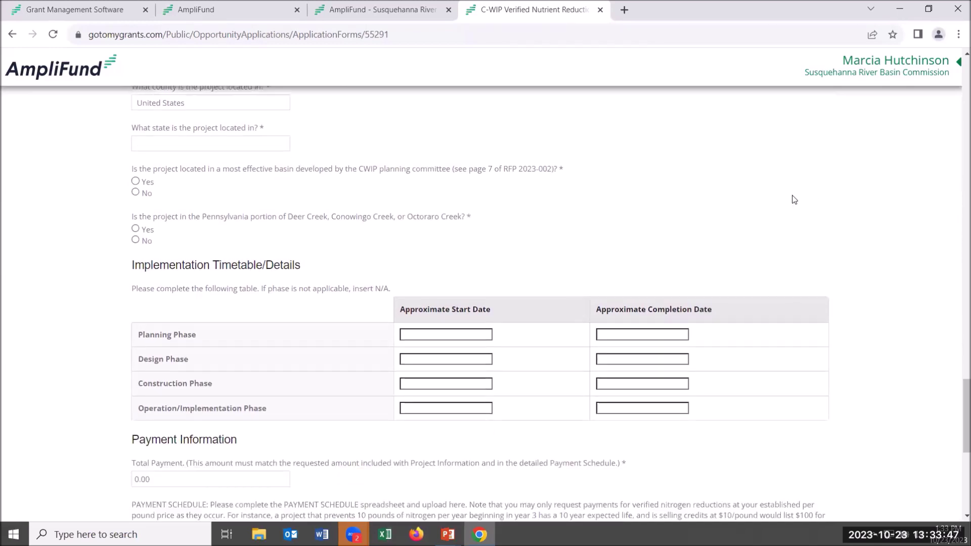
scroll(798, 341, "down", 1)
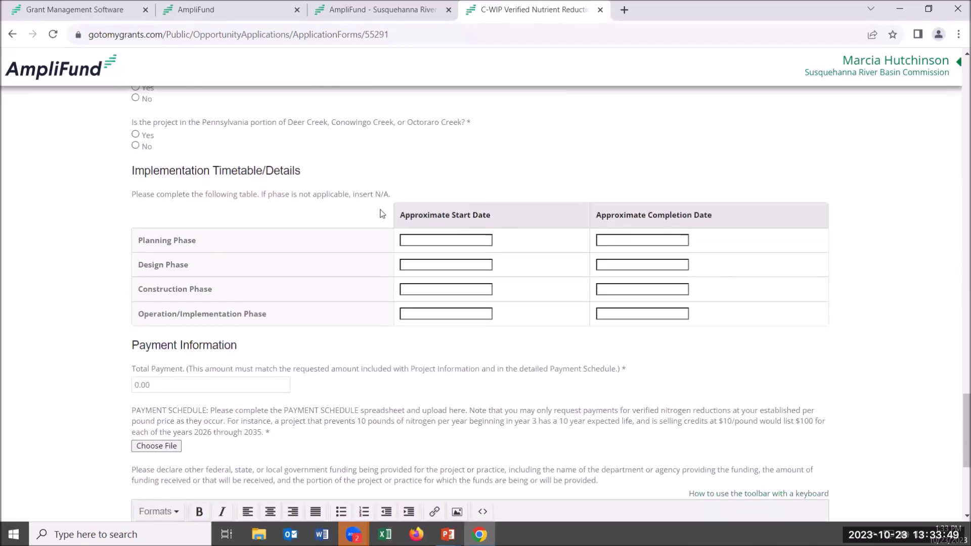
scroll(619, 354, "down", 4)
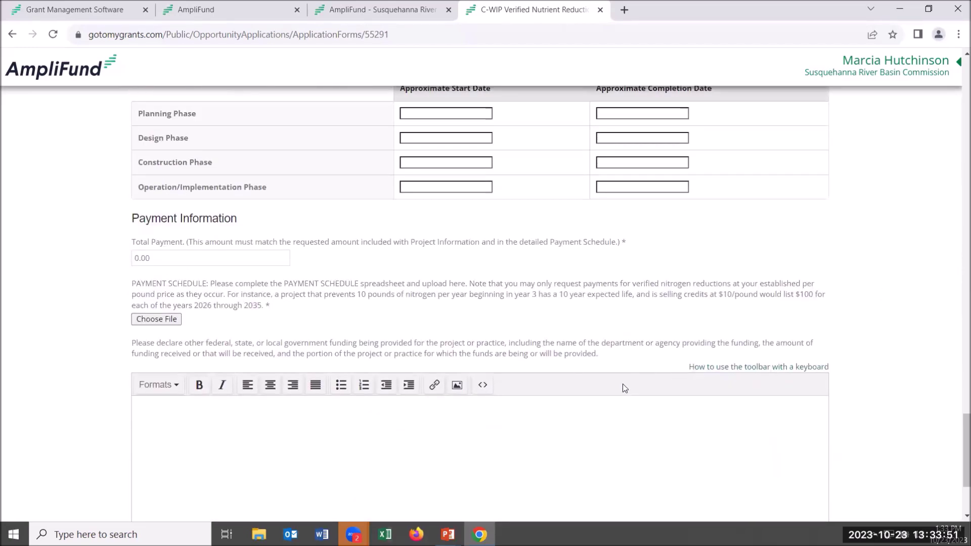
scroll(623, 385, "down", 1)
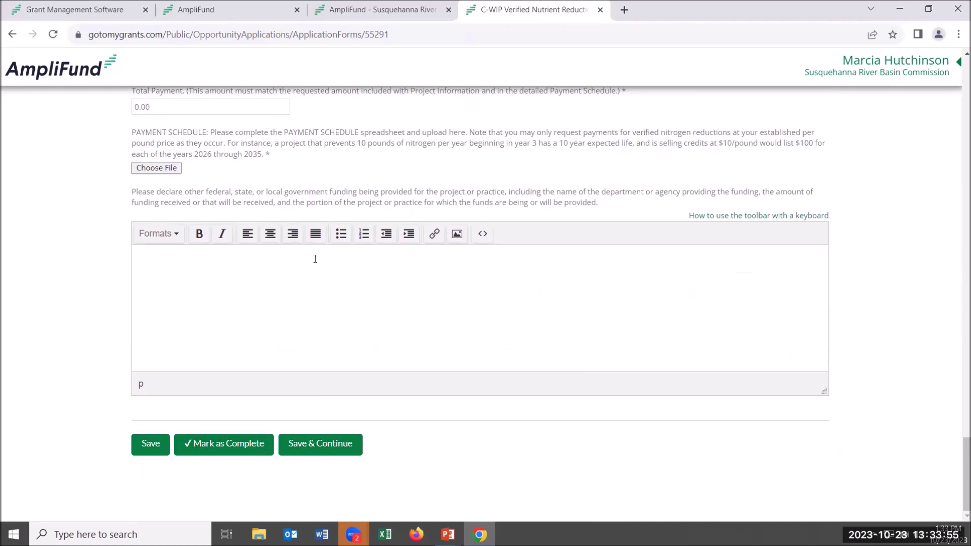
- Save the C-WIP Verified Nutrient Reductions Application form and try to mark it as complete
left_click(152, 448)
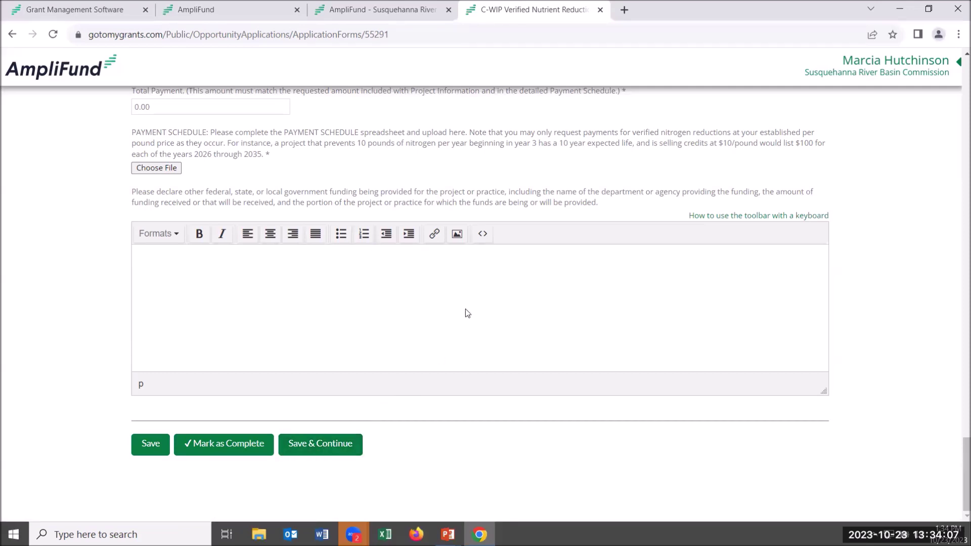
left_click(234, 446)
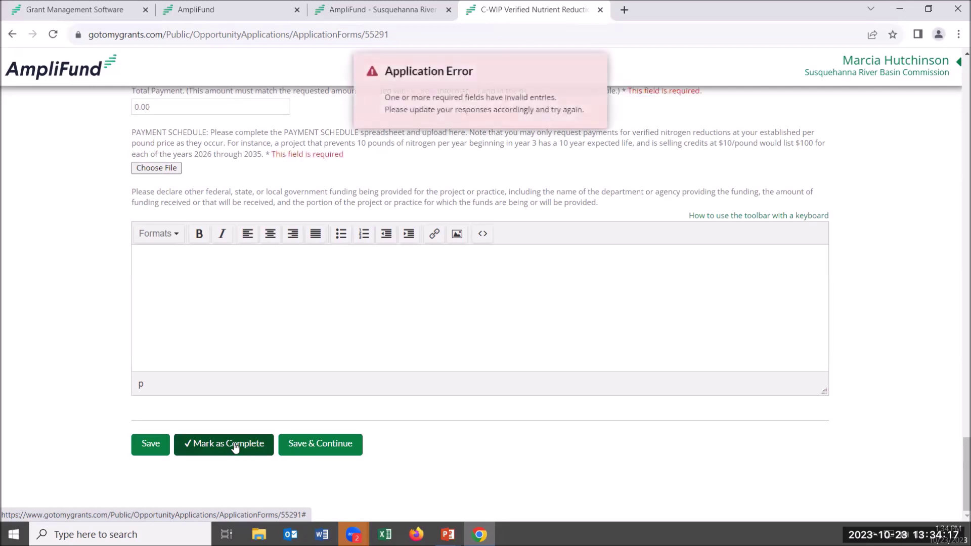
mouse_move(505, 87)
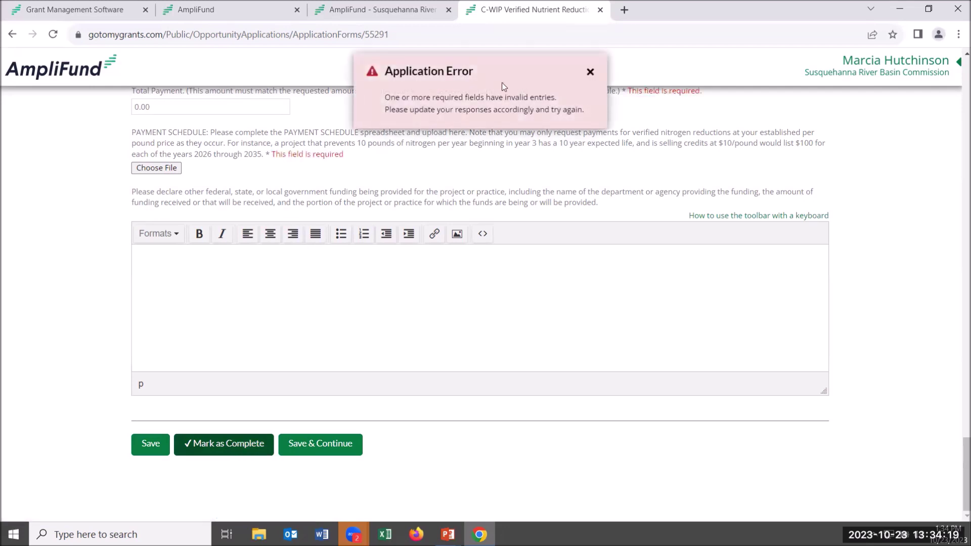
left_click(590, 73)
- Save the form, continue to the Application Certifications form, and review its certification statements
scroll(638, 159, "up", 1)
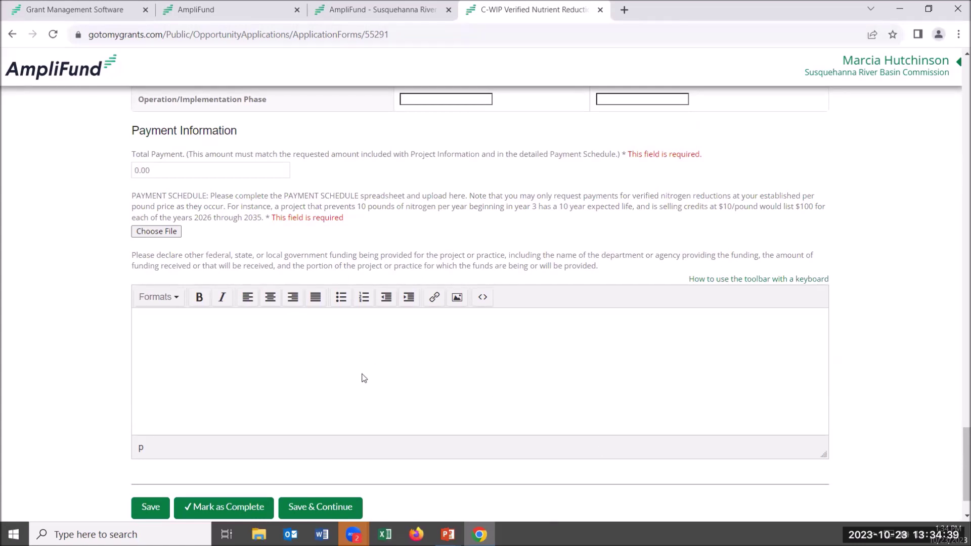
left_click(315, 505)
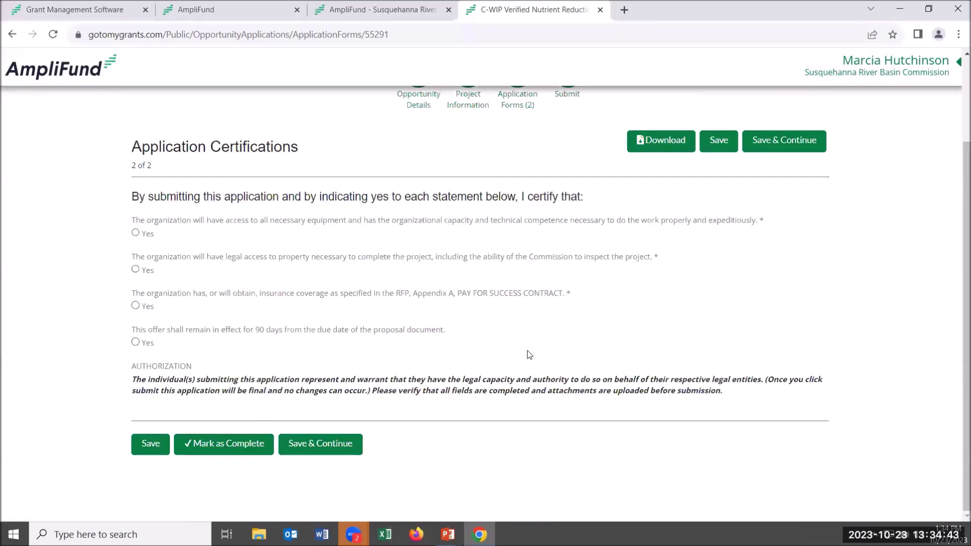
scroll(509, 296, "up", 2)
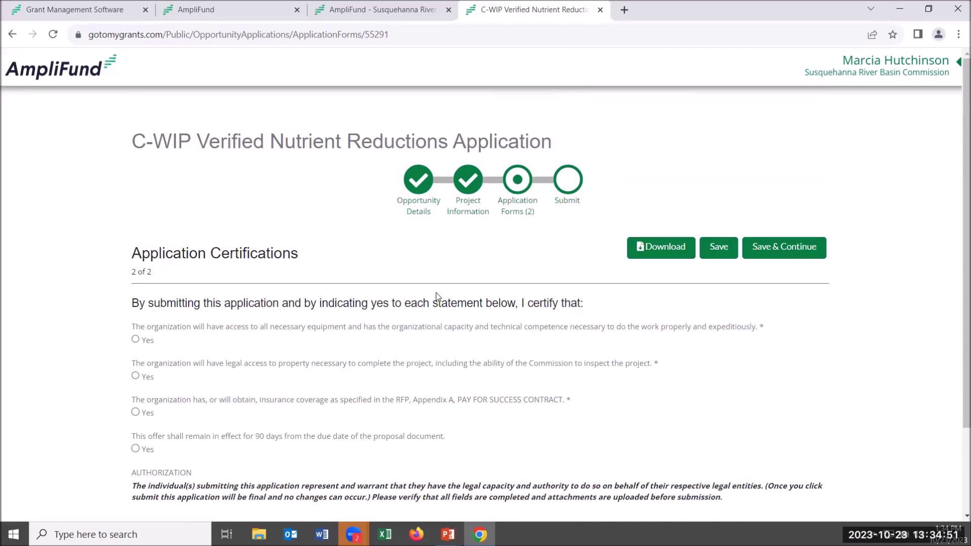
scroll(439, 291, "down", 1)
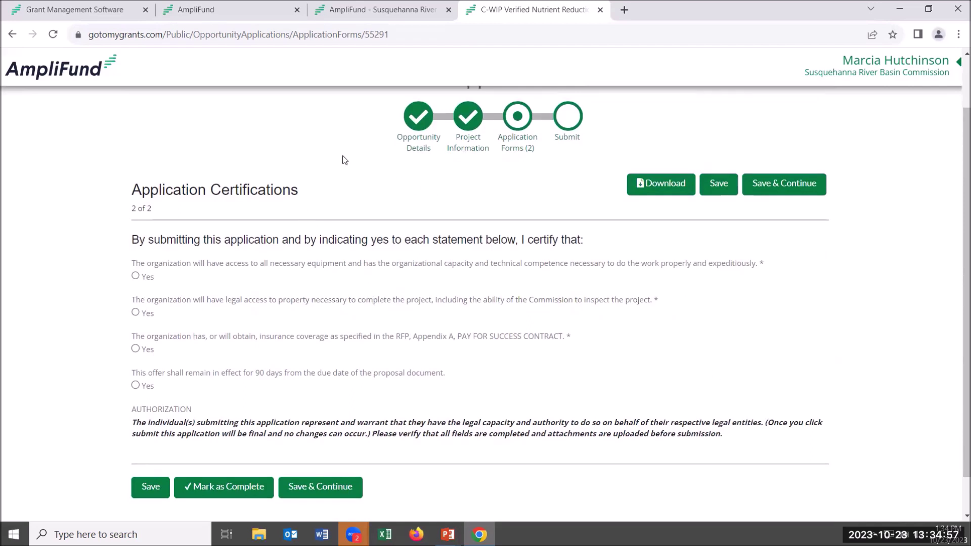
- Return to the application's forms list and reopen the Application Certifications form from there
left_click(522, 122)
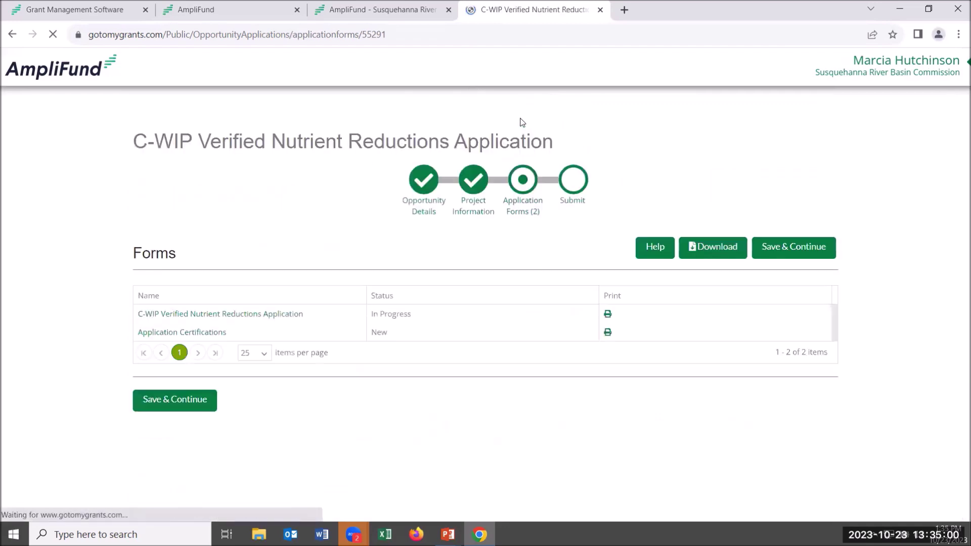
left_click(168, 333)
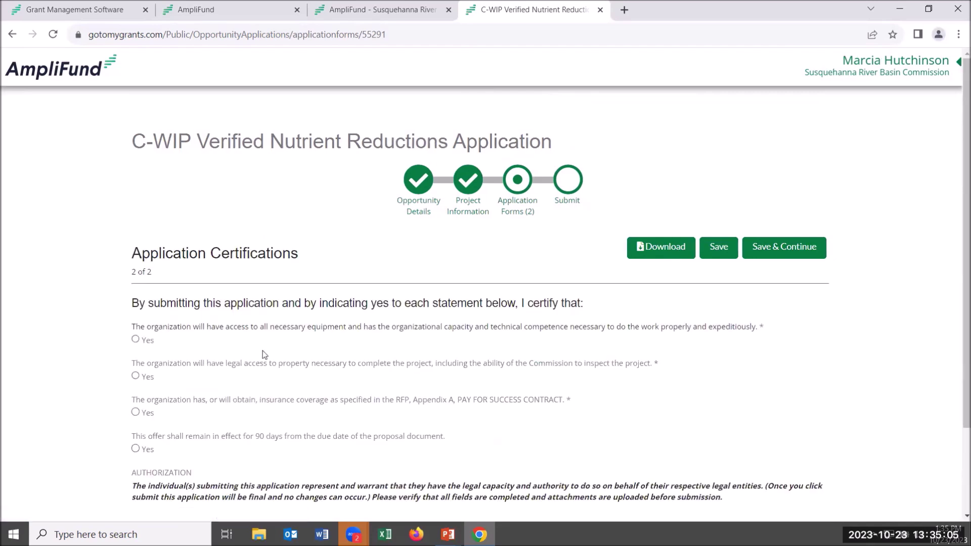
scroll(791, 394, "down", 1)
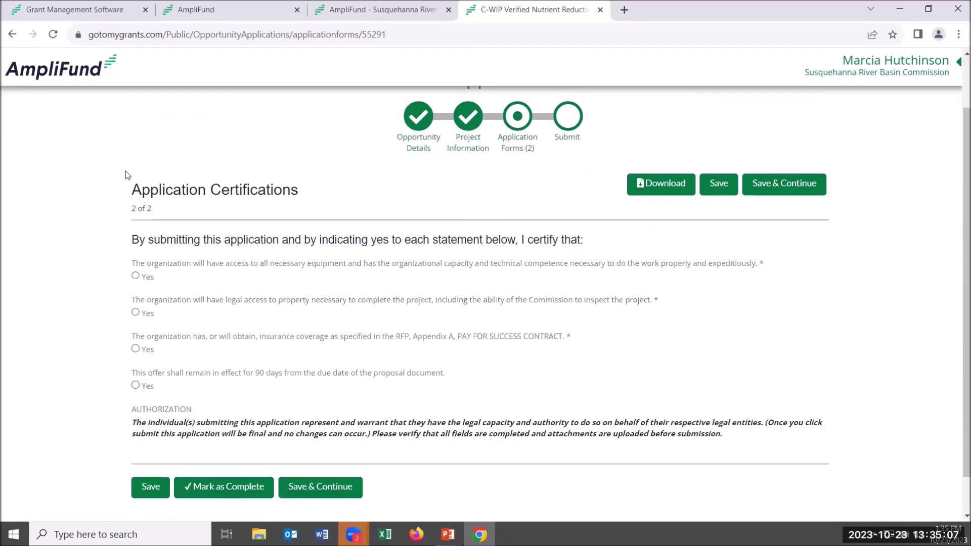
- Answer Yes to all four certification statements and mark the Application Certifications form as complete
left_click(136, 277)
left_click(135, 312)
left_click(136, 349)
left_click(135, 386)
scroll(441, 400, "down", 1)
left_click(221, 445)
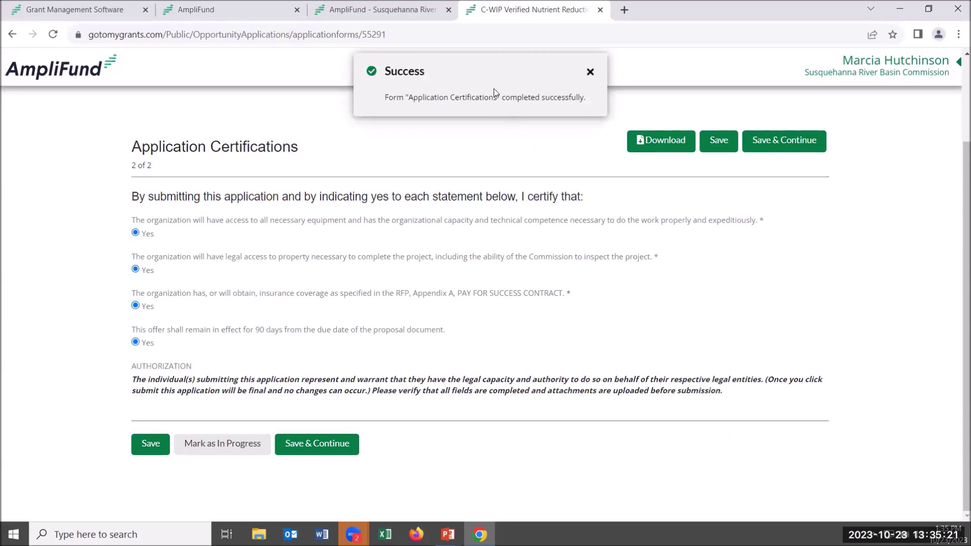
- Check both forms' statuses in the forms list and view the application's Submit stage
scroll(593, 314, "up", 2)
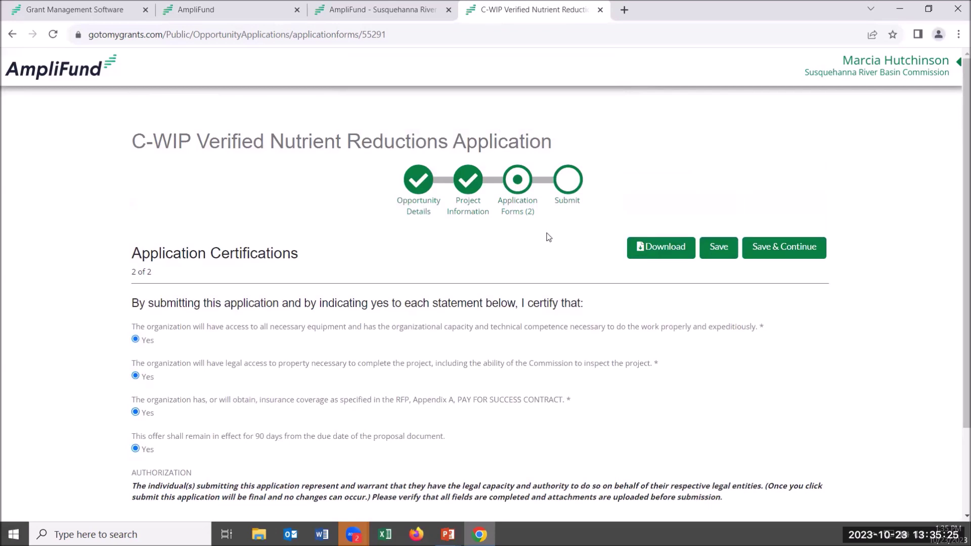
left_click(514, 181)
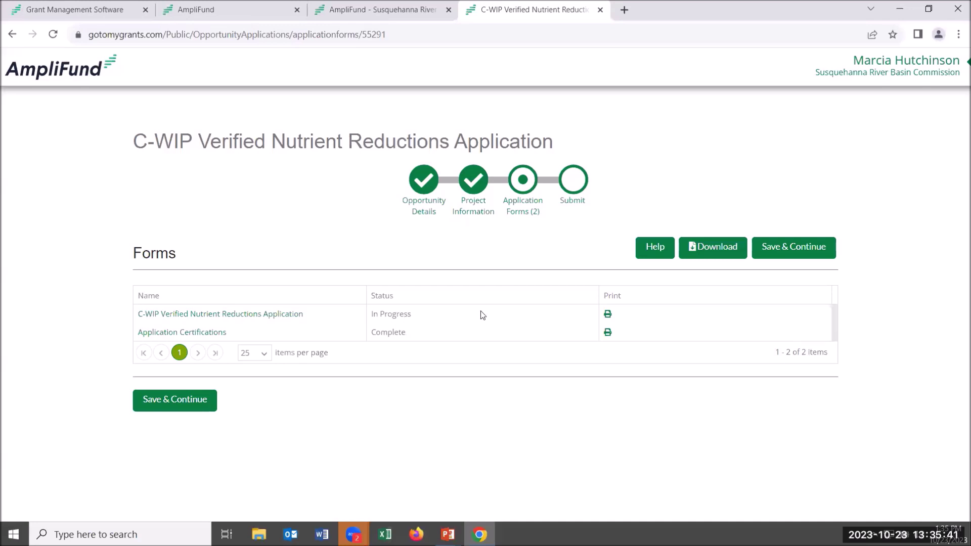
left_click(575, 182)
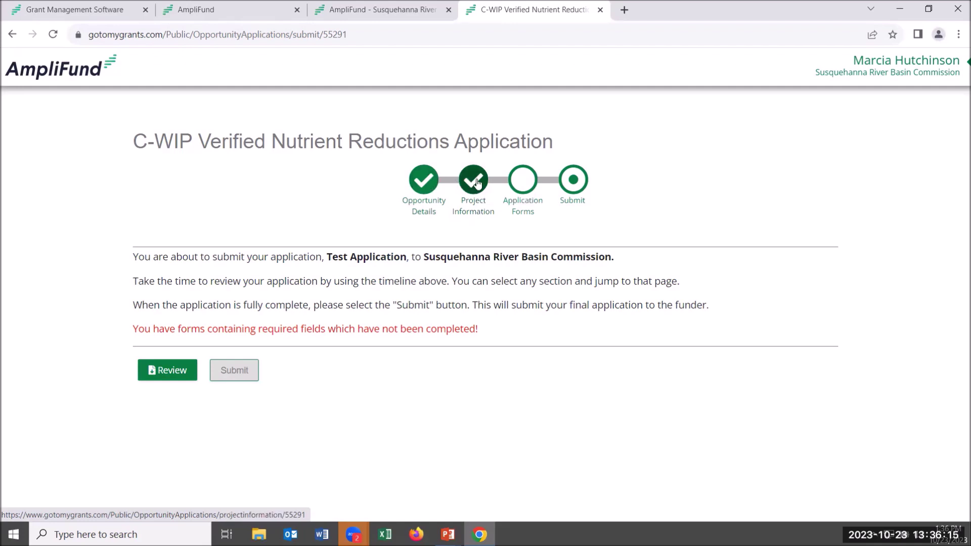
left_click(523, 183)
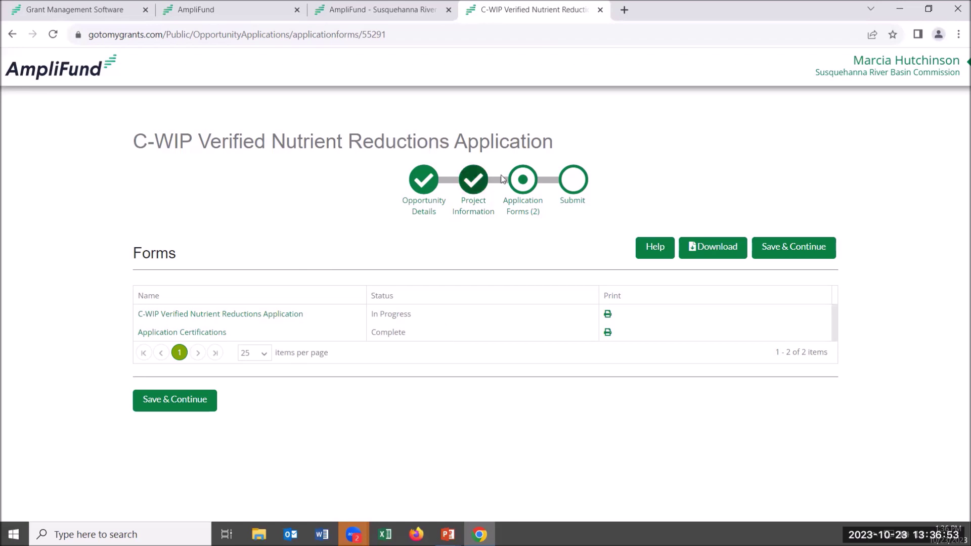
left_click(574, 183)
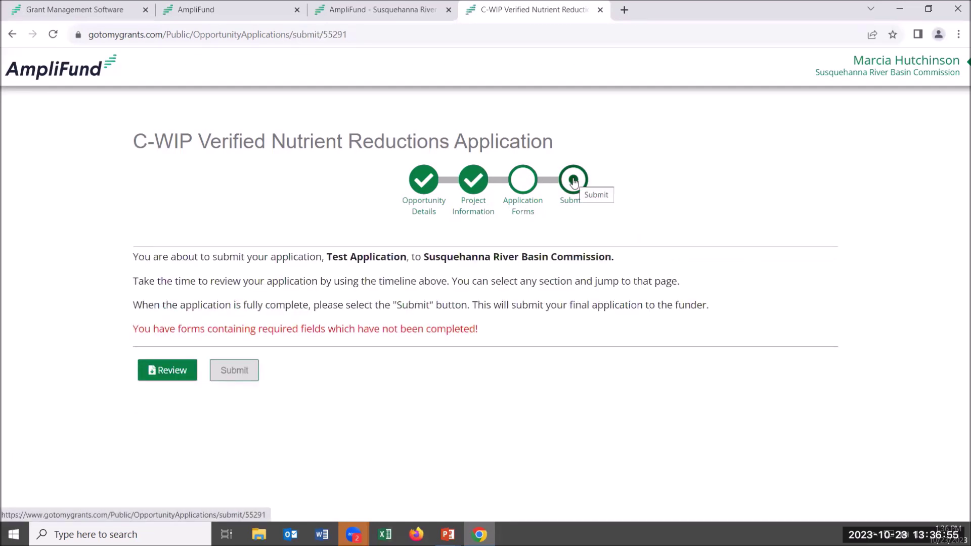